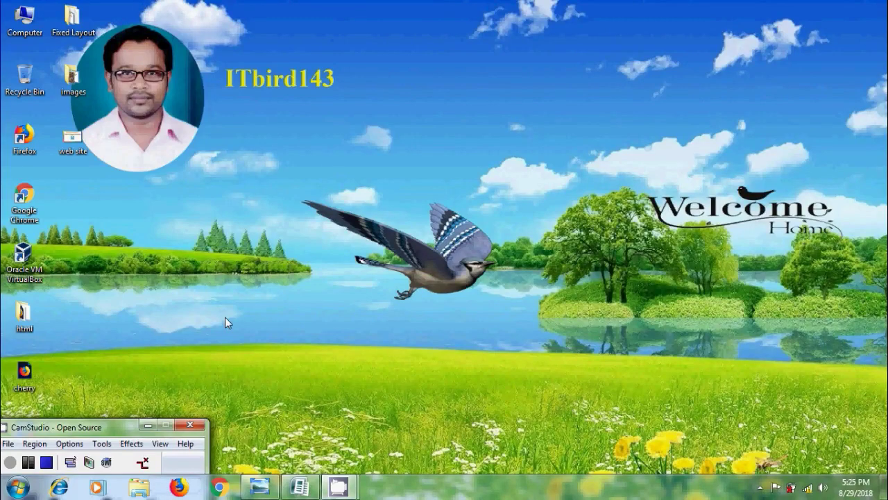
Switch to Microsoft Publisher and create a web site publication from the Waves classic design.
left_click(261, 486)
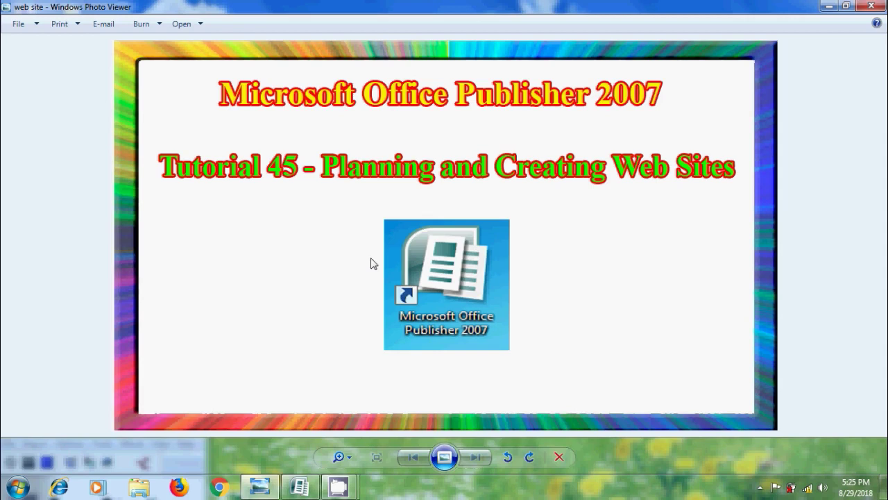
left_click(302, 486)
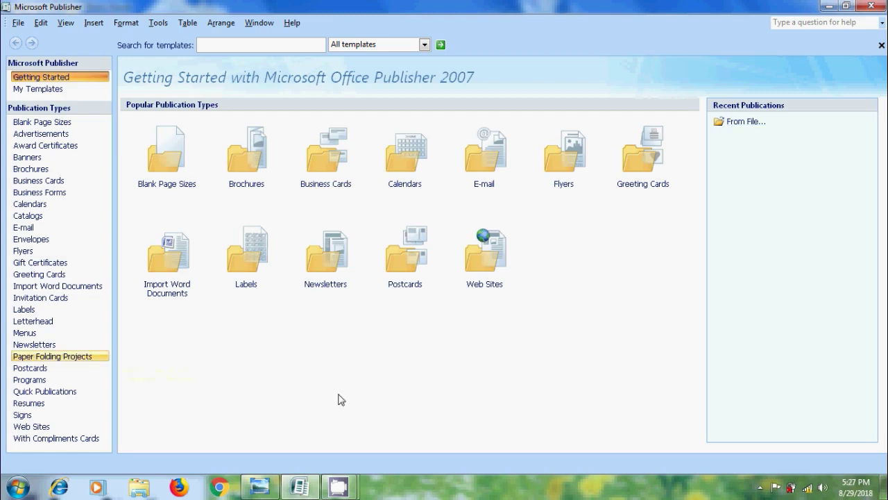
left_click(58, 426)
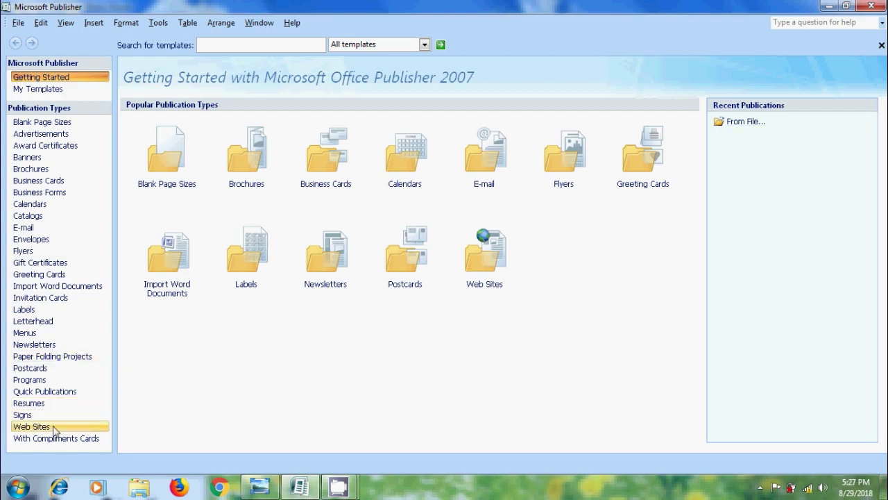
left_click_drag(721, 174, 742, 170)
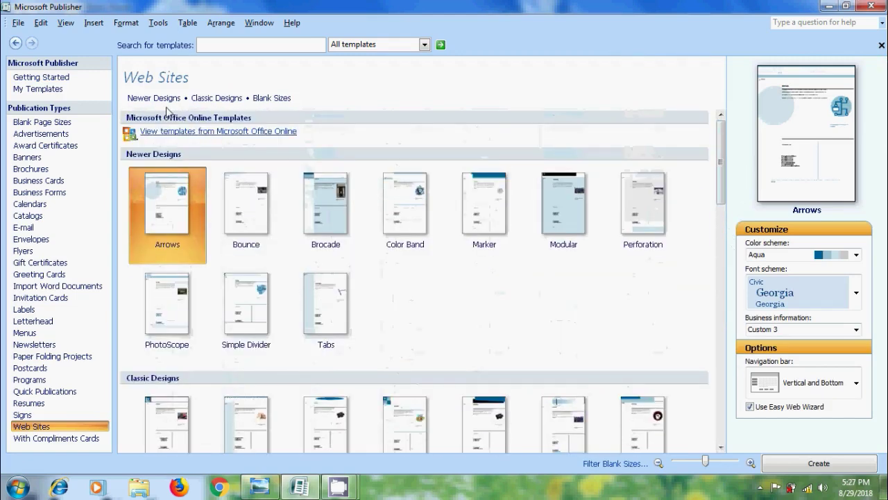
left_click(233, 101)
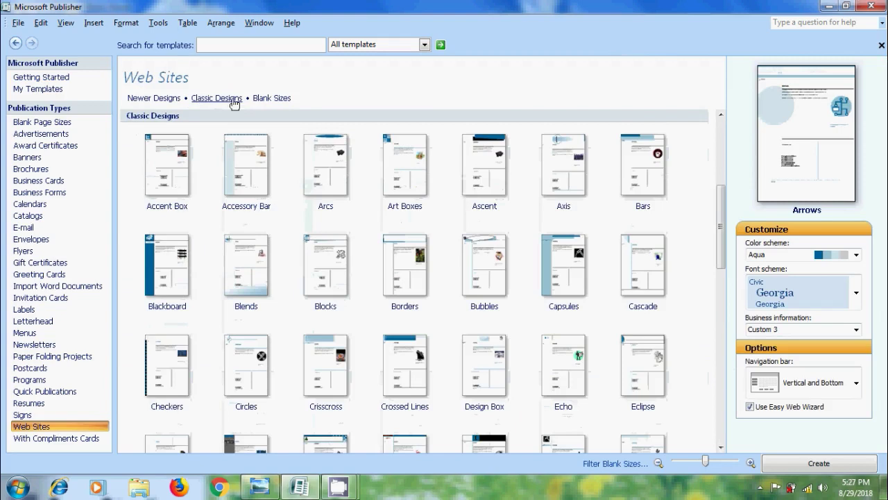
left_click(274, 99)
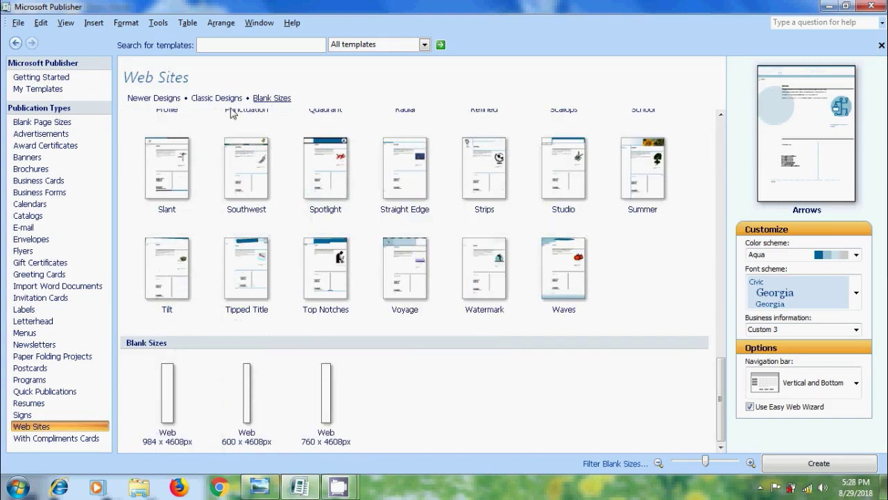
left_click(568, 297)
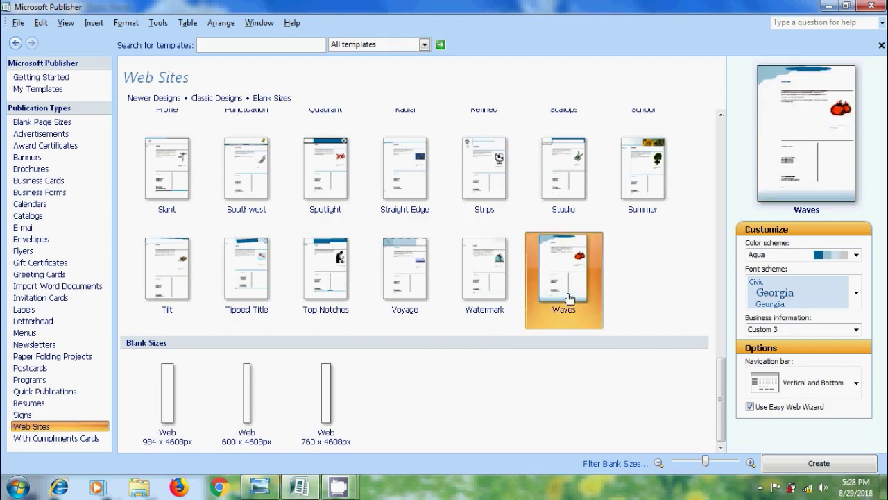
left_click(863, 465)
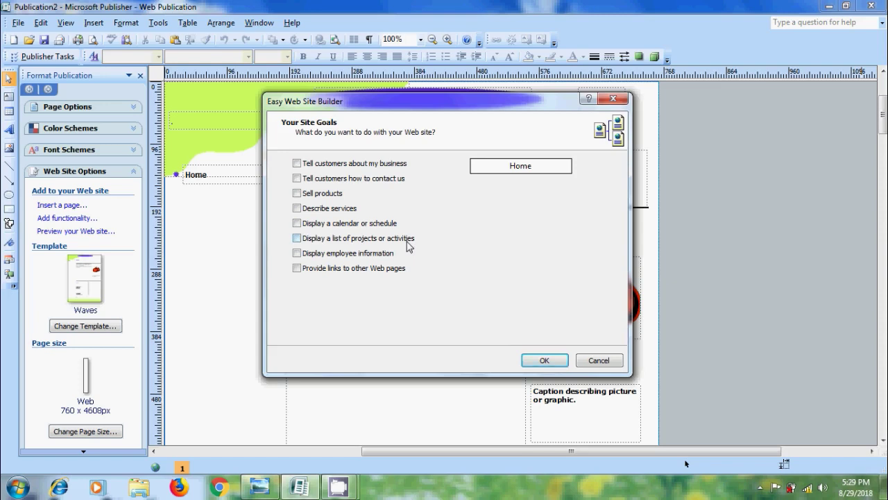
Set the site goals to business information, contact details, selling products, describing services and links to other Web pages.
left_click(297, 178)
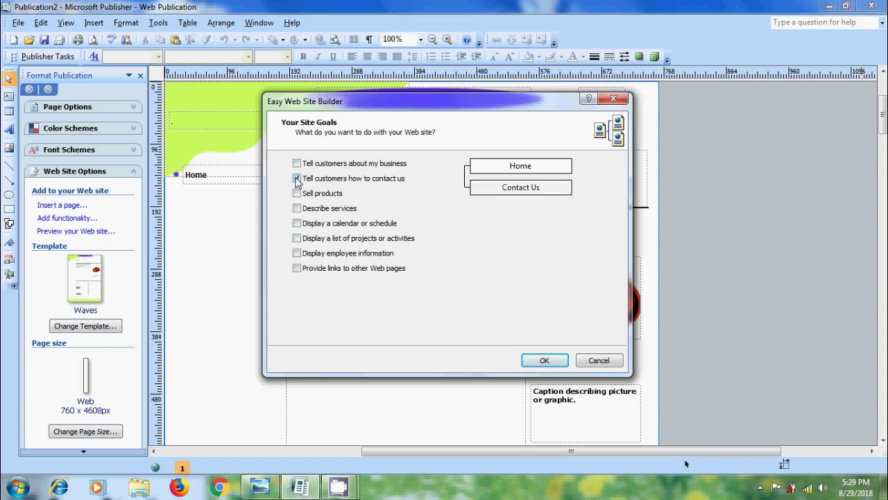
left_click(297, 163)
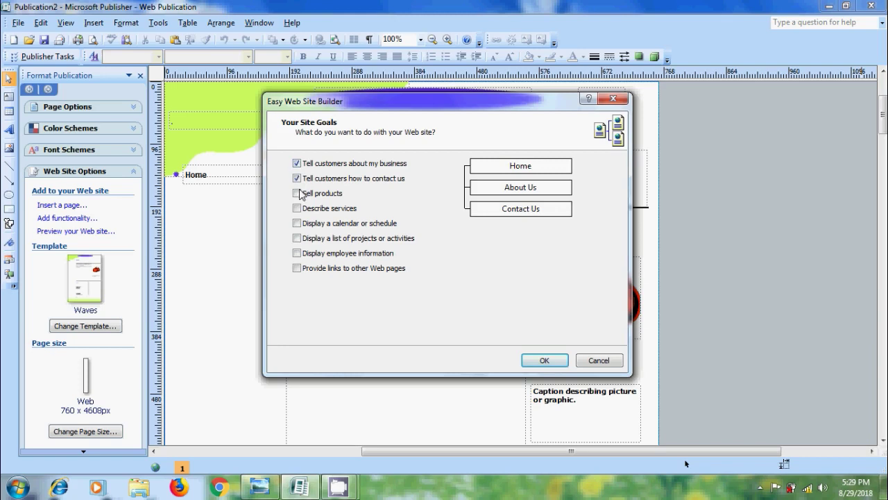
left_click(297, 193)
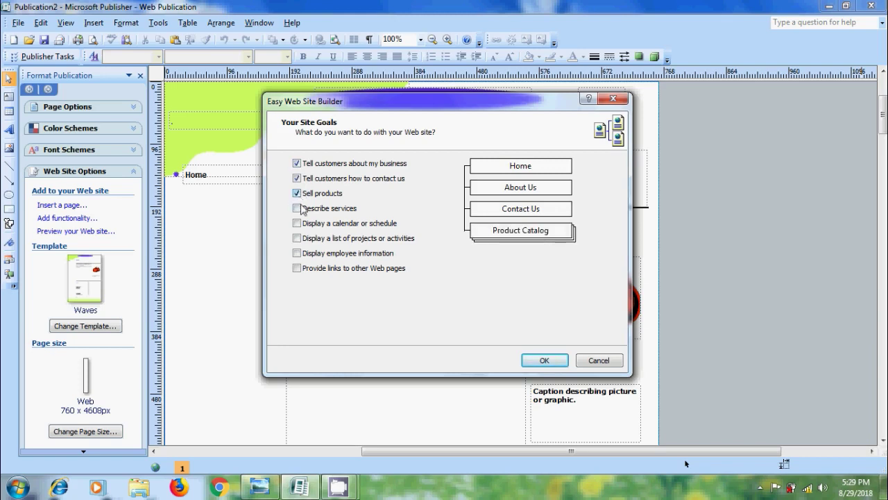
left_click(297, 208)
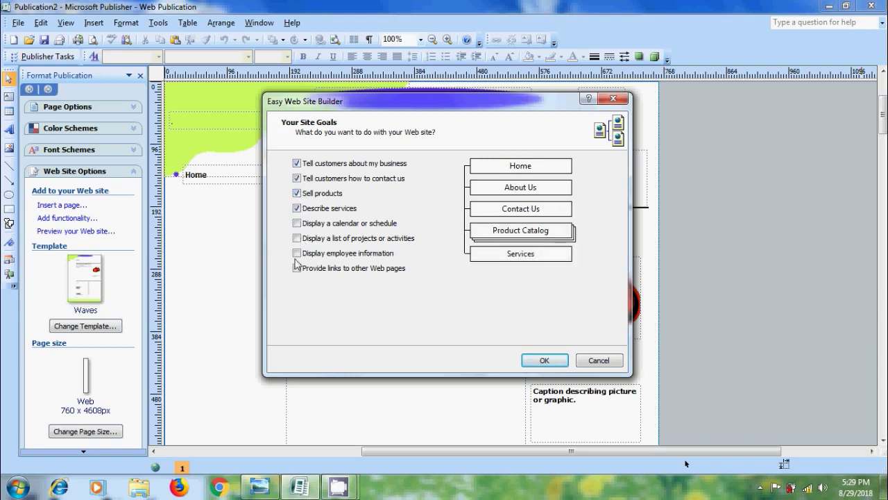
left_click(297, 269)
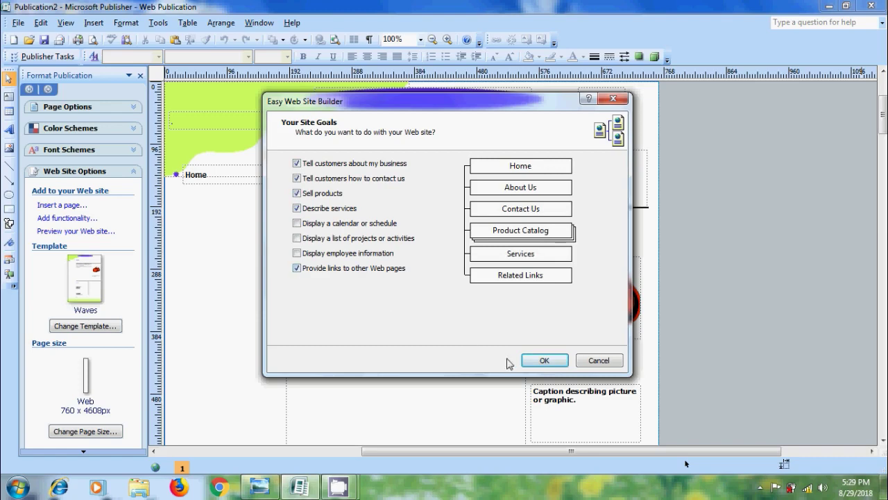
left_click(534, 361)
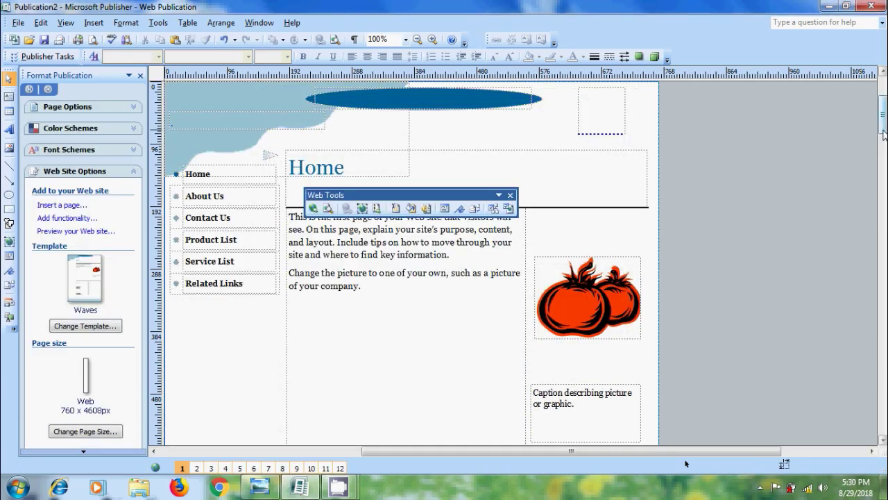
Review the Home page and follow the navigation links to Contact Us, Product List, Service List, Related Links and About Us.
scroll(685, 464, "down", 15)
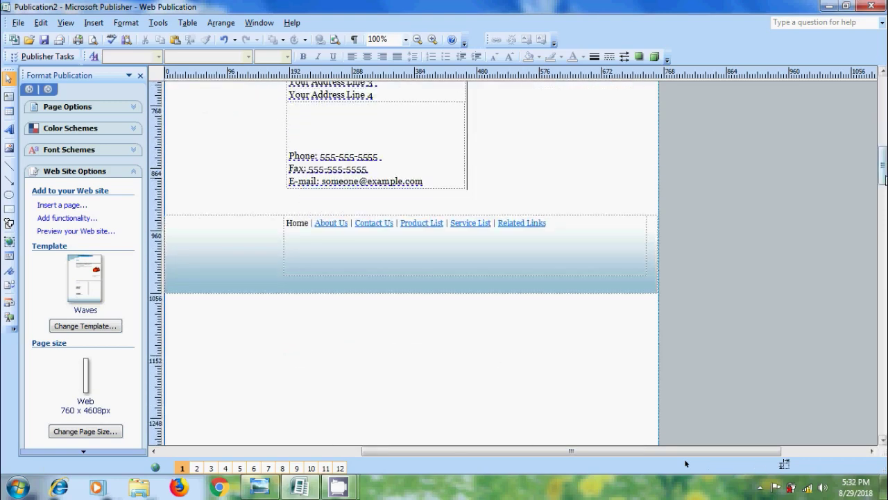
scroll(685, 464, "up", 15)
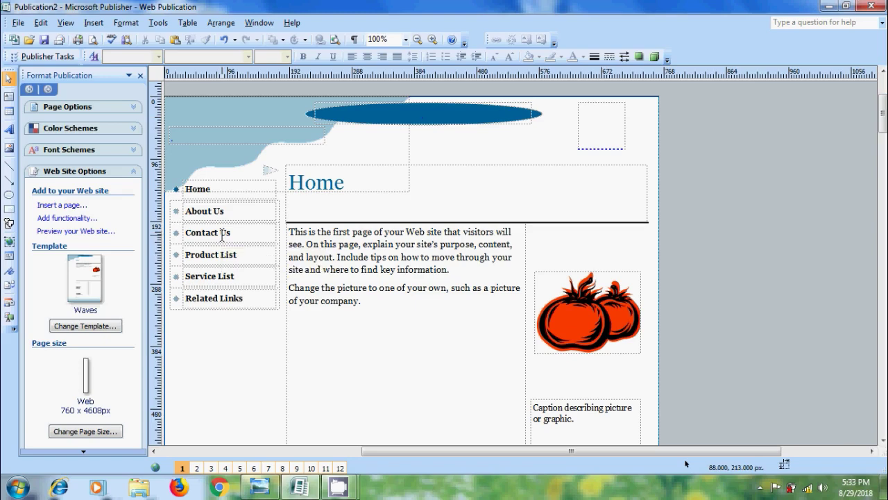
left_click(222, 236, "ctrl")
left_click(221, 256, "ctrl")
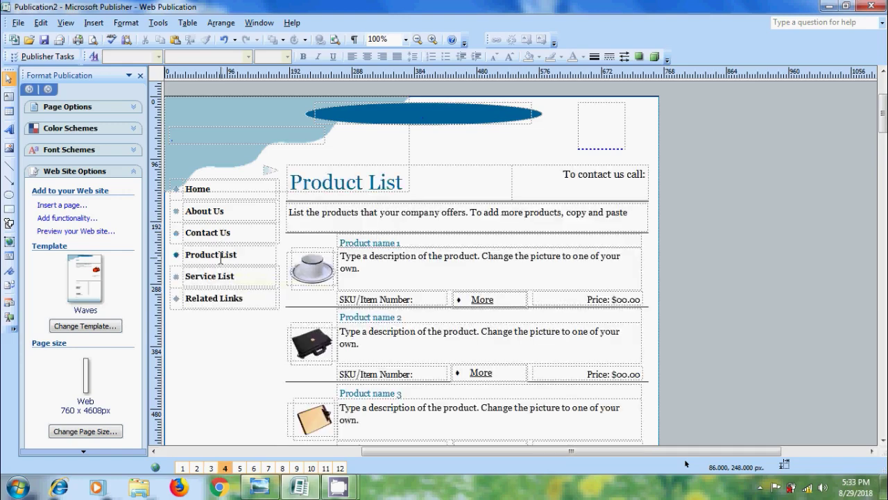
left_click(225, 280, "ctrl")
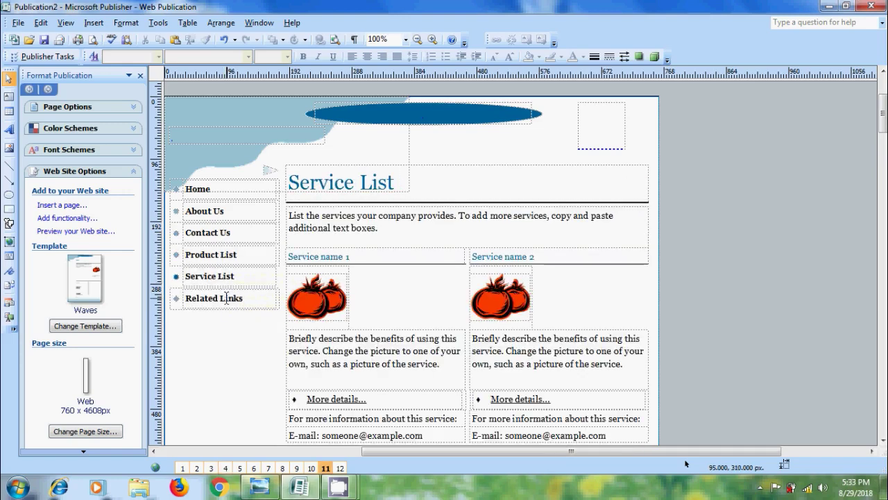
left_click(226, 298, "ctrl")
left_click(209, 212, "ctrl")
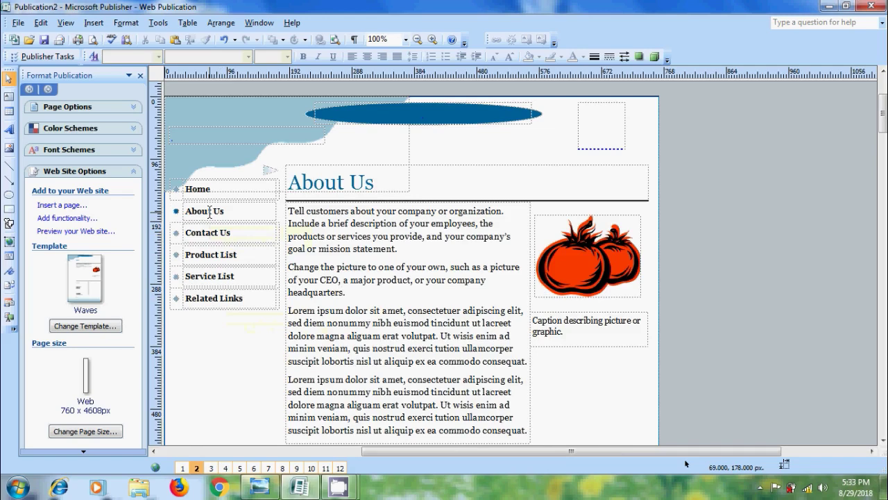
Page through pages 3 to 12 of the site to examine their layouts.
left_click(211, 467)
left_click(226, 468)
left_click(239, 468)
left_click(254, 468)
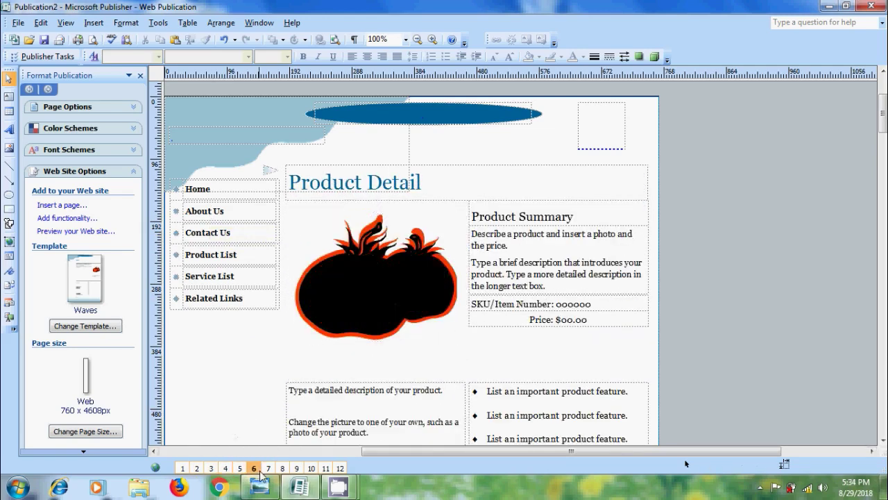
left_click(267, 468)
left_click(283, 468)
left_click(297, 468)
left_click(311, 468)
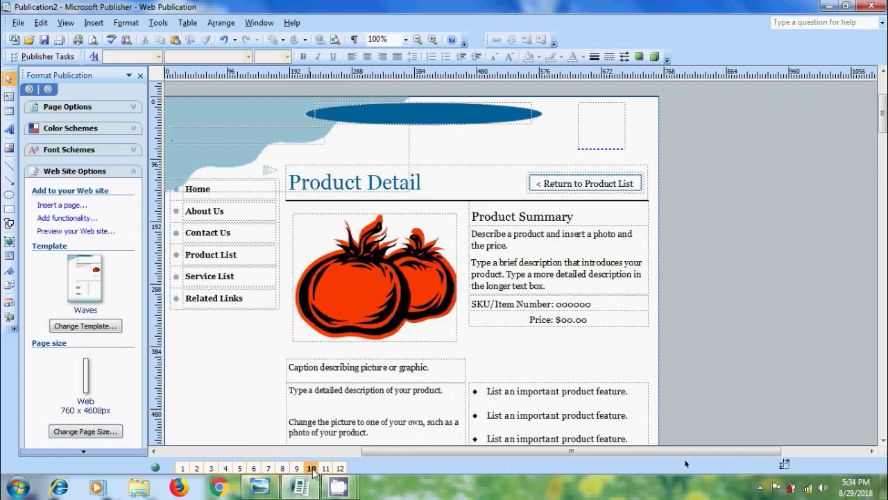
left_click(325, 469)
left_click(340, 469)
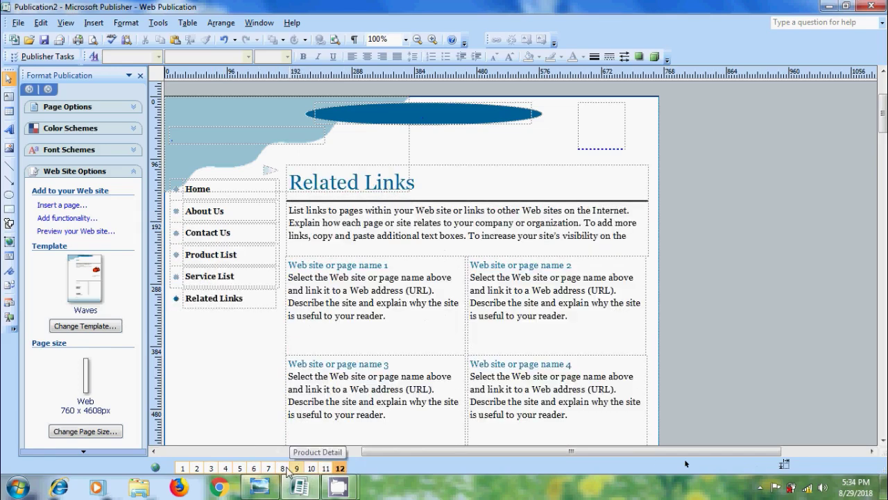
Go to the About Us page and start inserting a new web page.
left_click(197, 468)
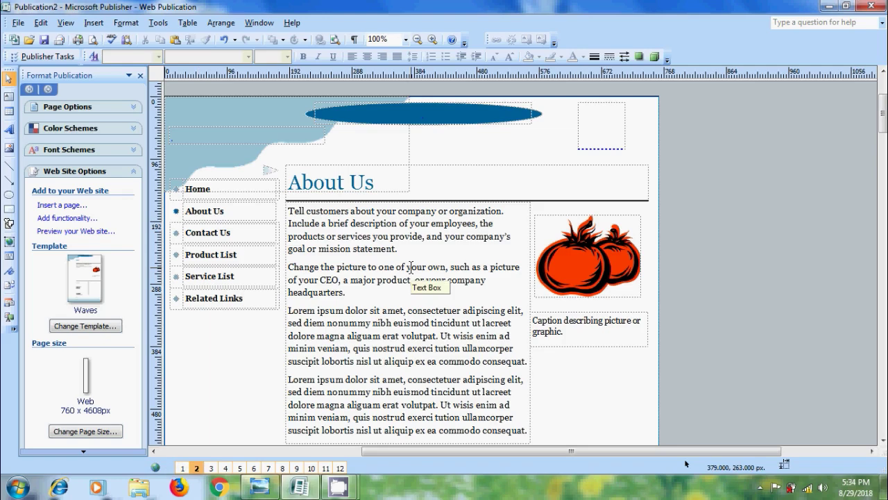
left_click(396, 223)
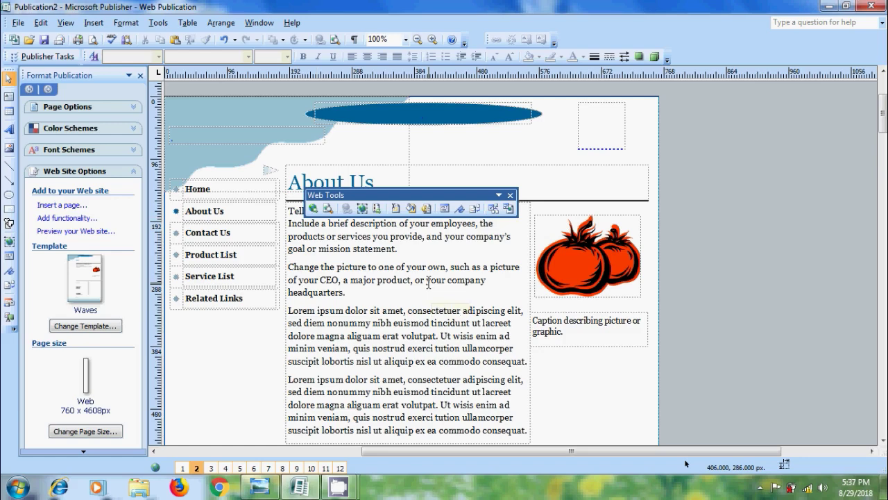
left_click(94, 22)
left_click(114, 38)
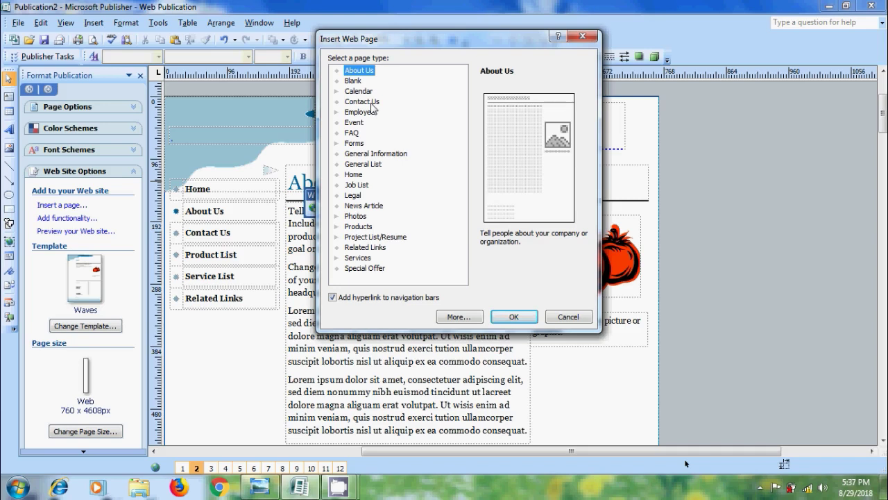
Preview the available page types from Blank through Services, including the Calendar, Employee, Forms and Products groups.
left_click(353, 82)
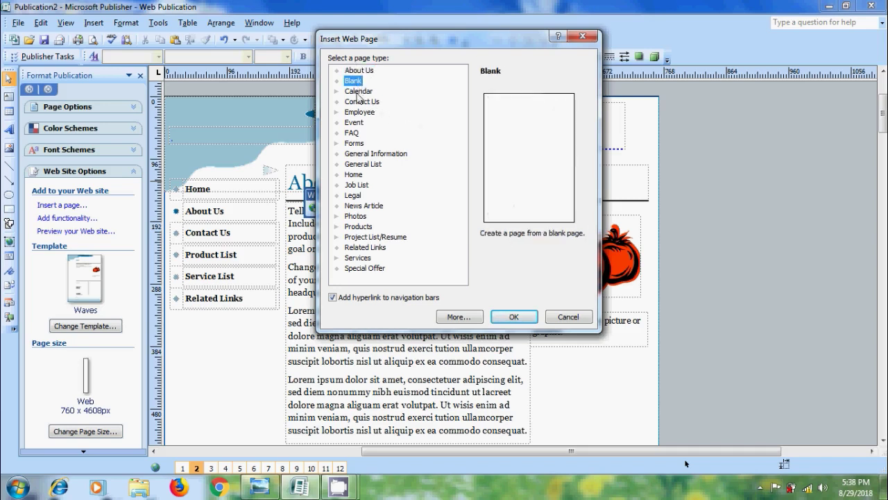
left_click(356, 93)
left_click(367, 102)
left_click(367, 115)
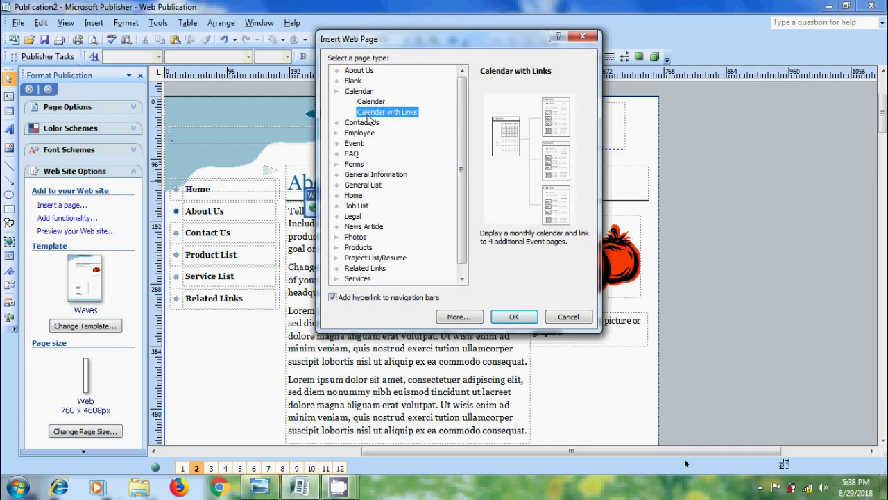
left_click(369, 121)
left_click(368, 133)
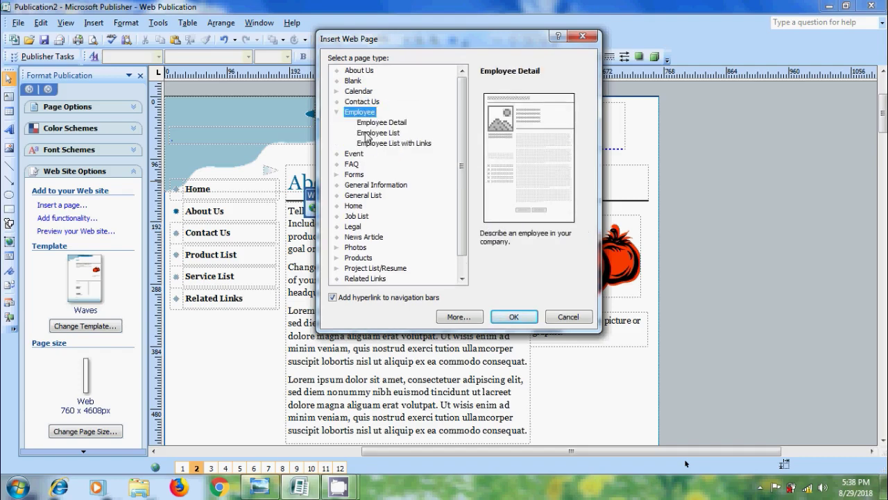
left_click(354, 154)
left_click(352, 165)
left_click(357, 175)
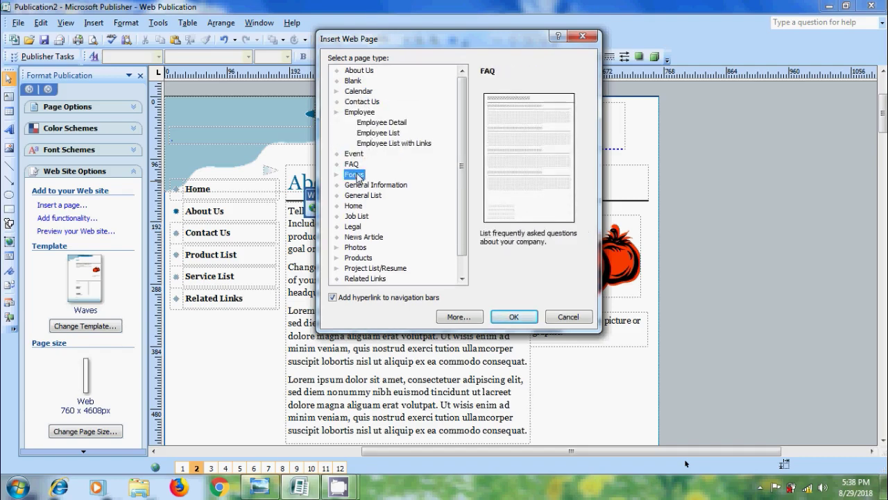
left_click(364, 185)
left_click(365, 195)
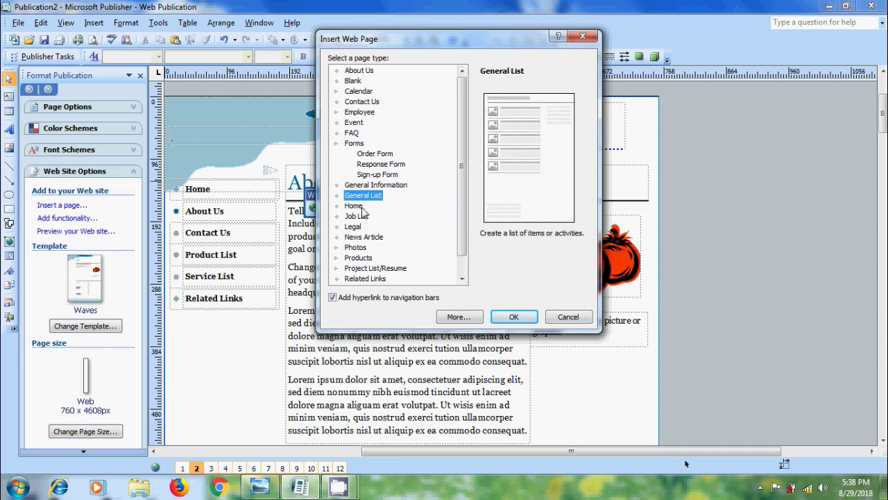
left_click(361, 207)
left_click(358, 216)
left_click(355, 227)
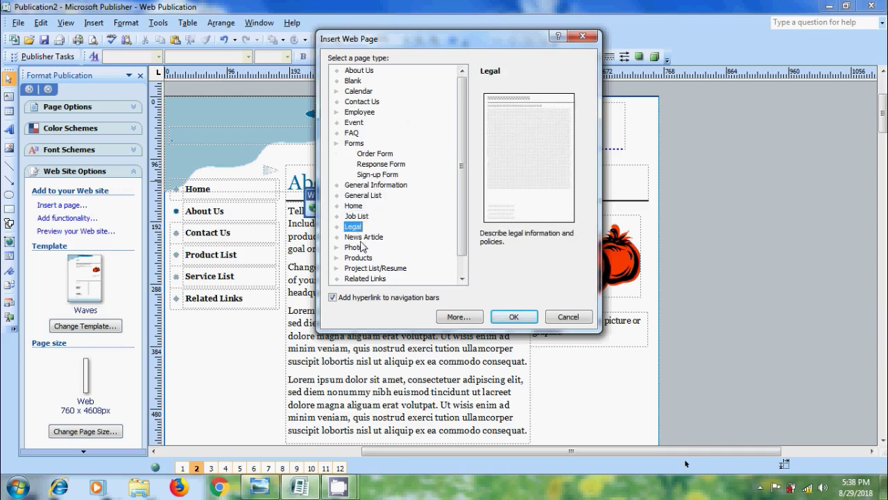
left_click(361, 238)
left_click(358, 247)
left_click(362, 258)
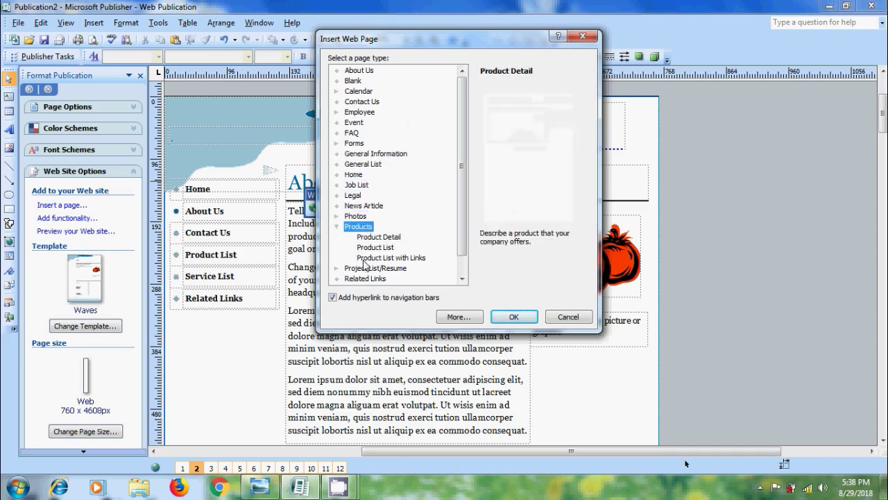
left_click(368, 268)
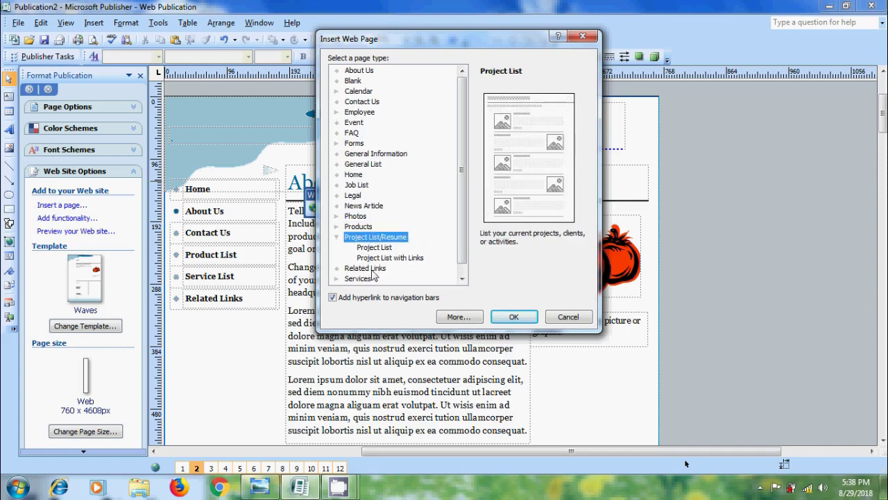
left_click(370, 269)
left_click(368, 278)
Insert a General Information page after the About Us page, with a hyperlink added to the navigation bars.
left_click(397, 145)
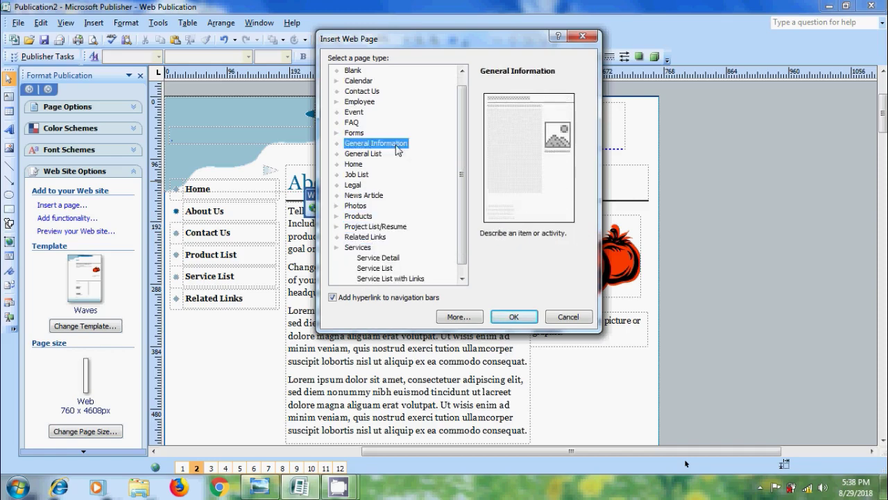
left_click(523, 319)
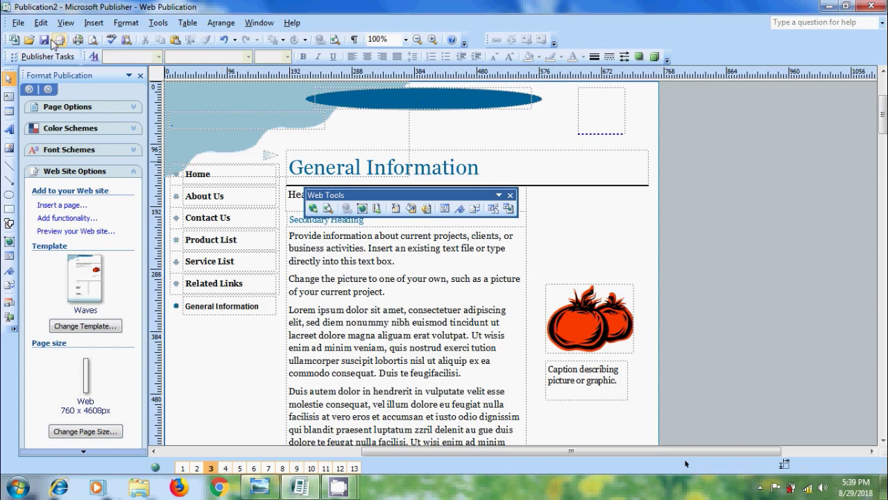
Fill business information set Custom 3 with the individual's name, title Creator, organization itbird143, motto Service First and the itbird143 logo, and update the publication.
left_click(41, 23)
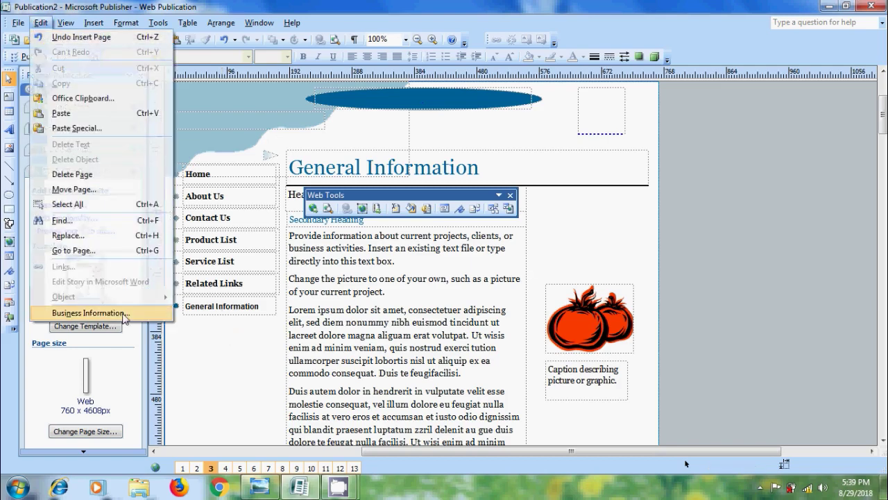
left_click(124, 313)
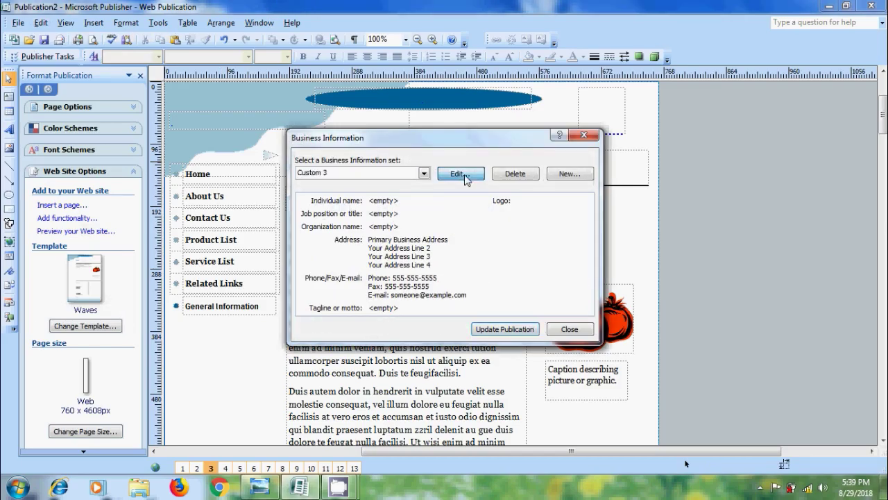
left_click(464, 175)
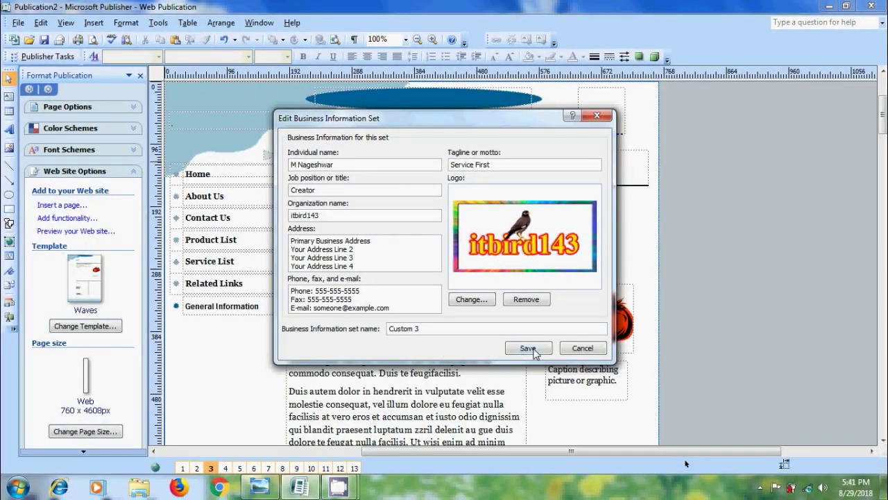
left_click(529, 348)
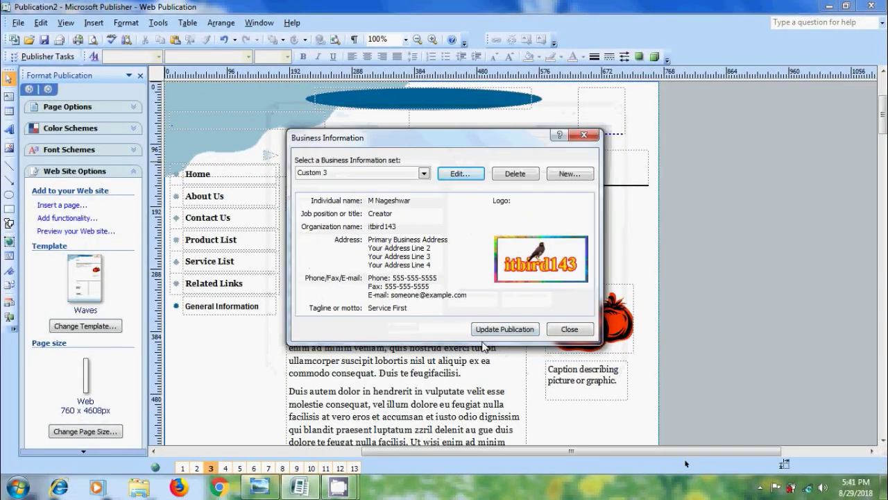
left_click(505, 329)
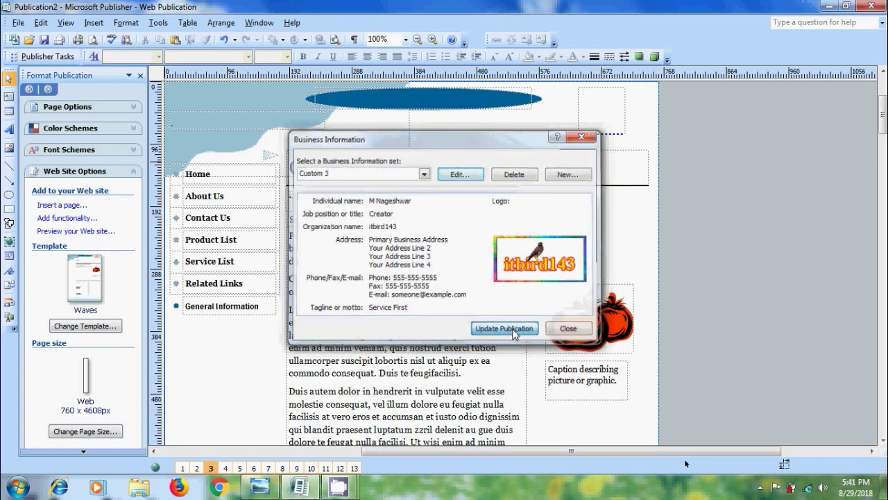
Page through pages 4 to 13 to examine the organization name, motto and logo on each page.
left_click(225, 468)
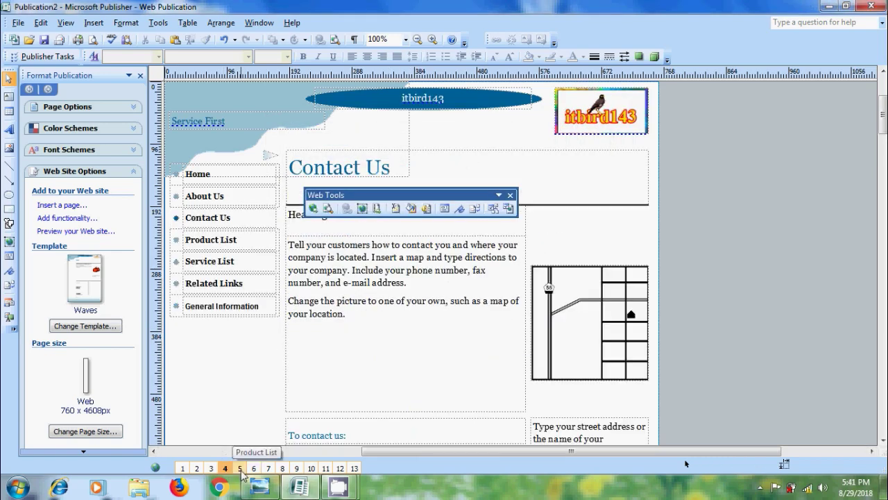
left_click(240, 467)
left_click(253, 468)
left_click(268, 468)
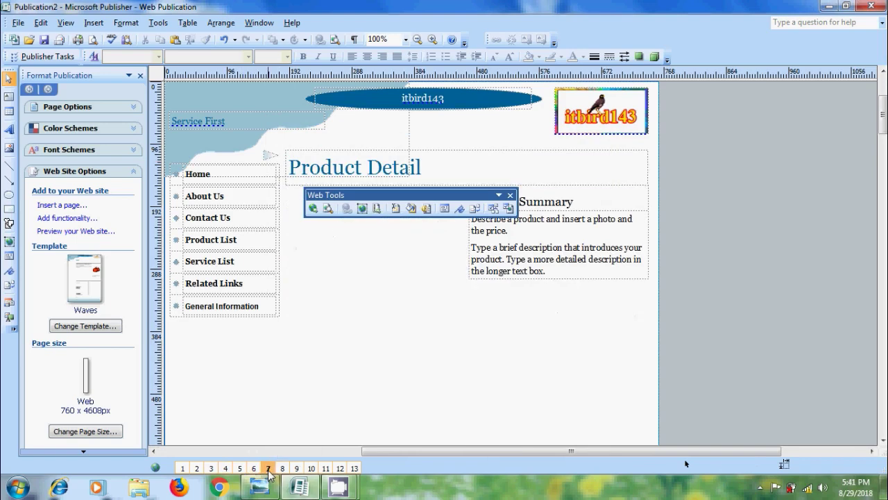
left_click(282, 467)
left_click(296, 467)
left_click(311, 467)
left_click(326, 468)
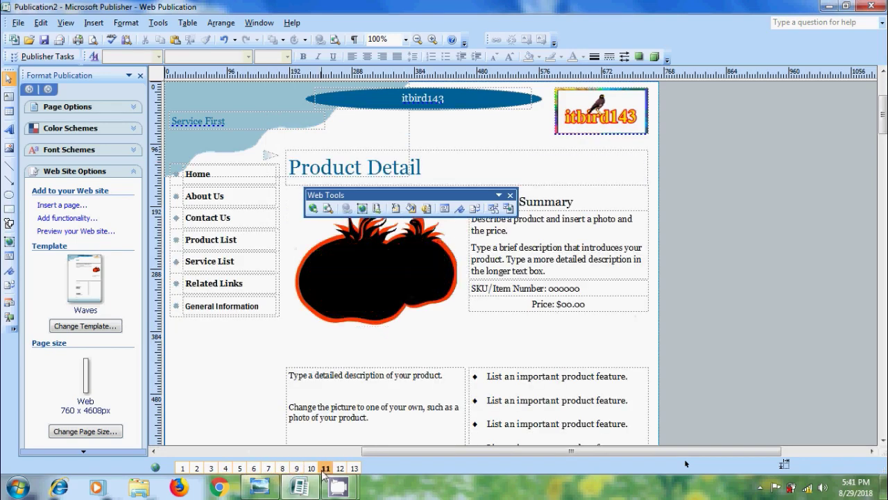
left_click(340, 468)
left_click(354, 468)
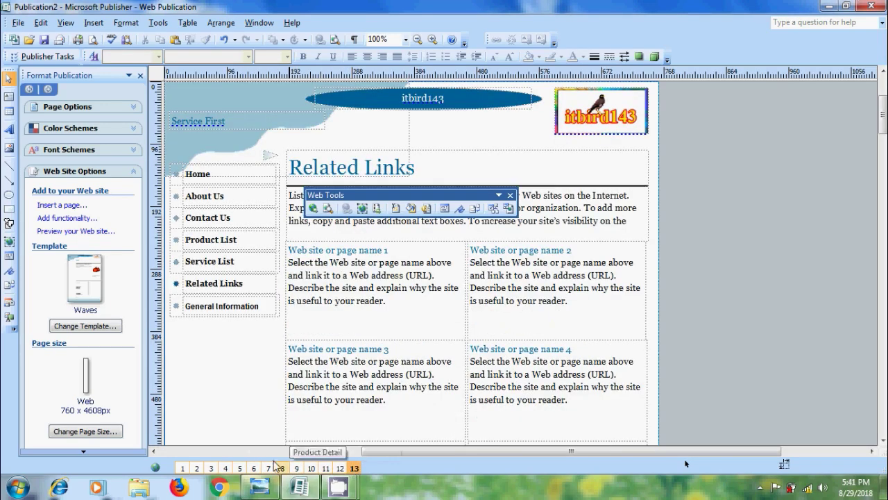
Preview the site in the browser from the About Us page and follow the navigation links from Contact Us through General Information, ending at Home.
left_click(197, 468)
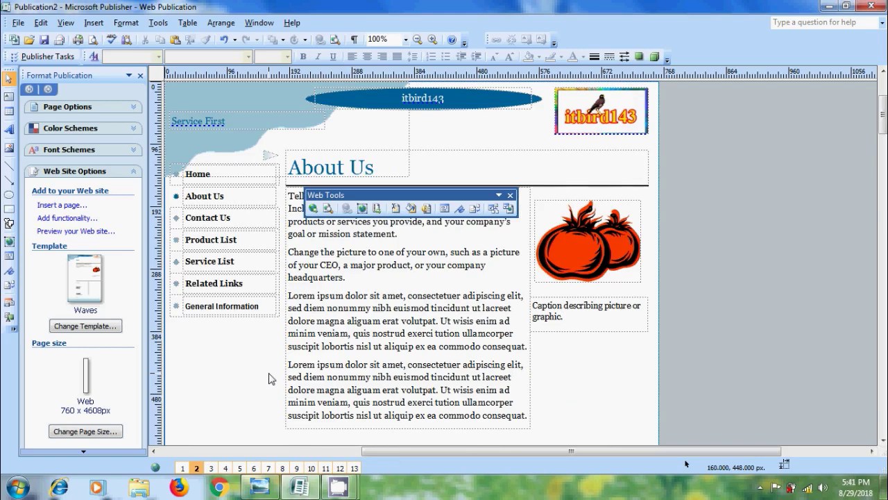
left_click(328, 209)
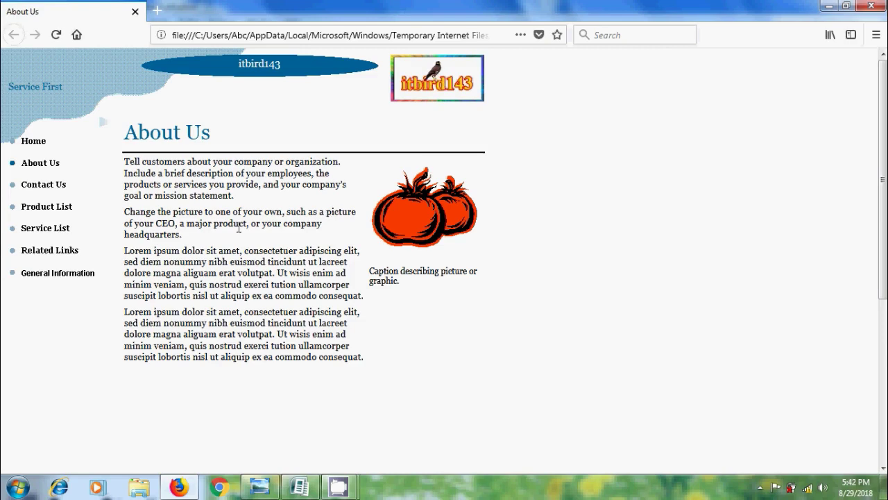
left_click(47, 185)
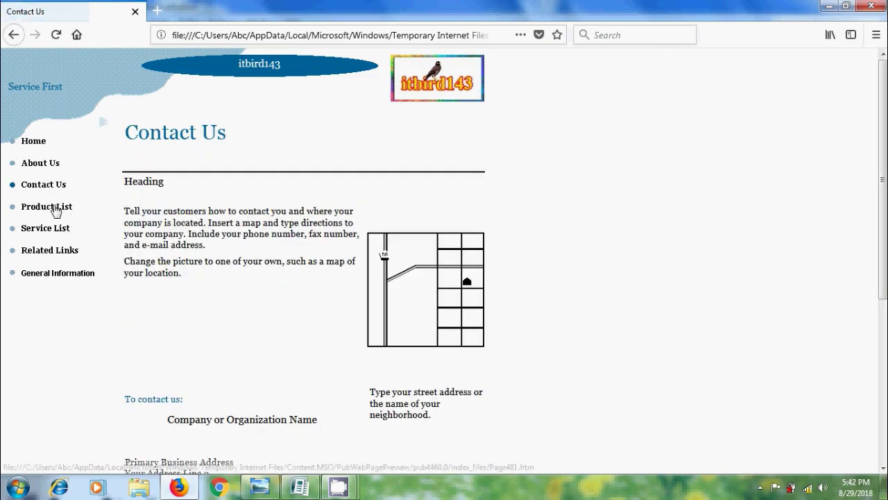
left_click(55, 209)
left_click(61, 231)
left_click(63, 251)
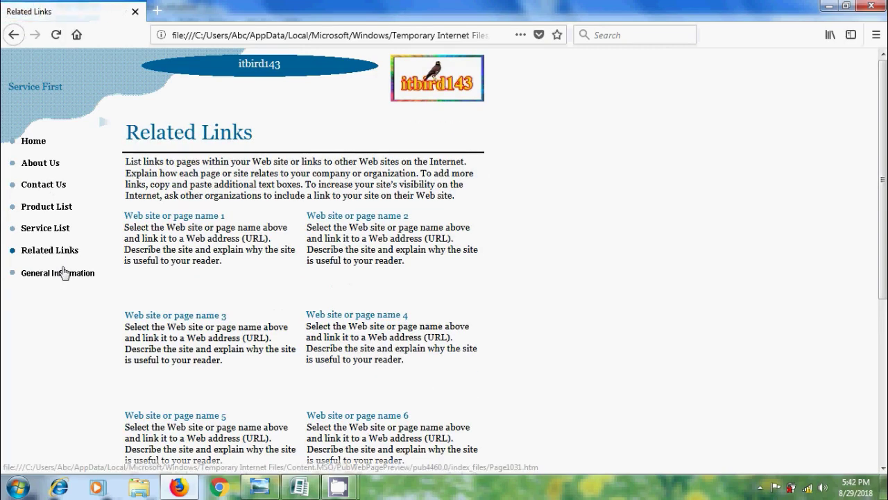
left_click(63, 272)
left_click(40, 144)
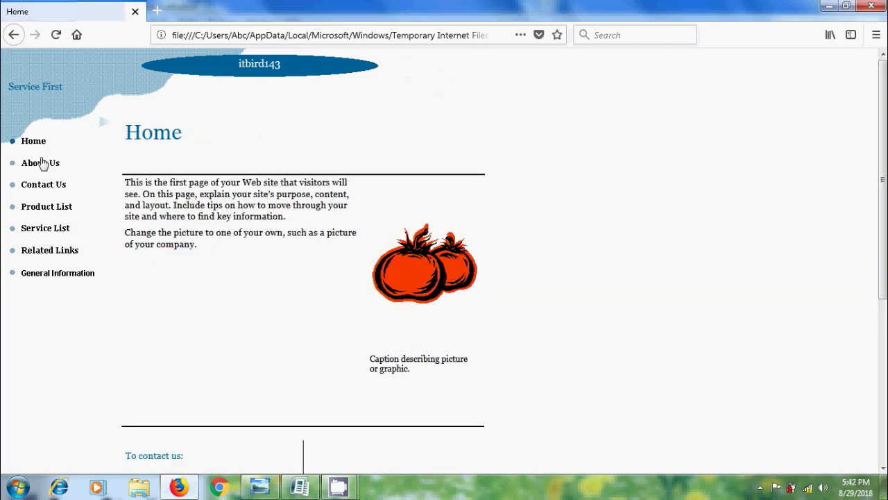
Return to Publisher and save the publication on the Desktop as Publication2 in Publisher Files format.
left_click(298, 486)
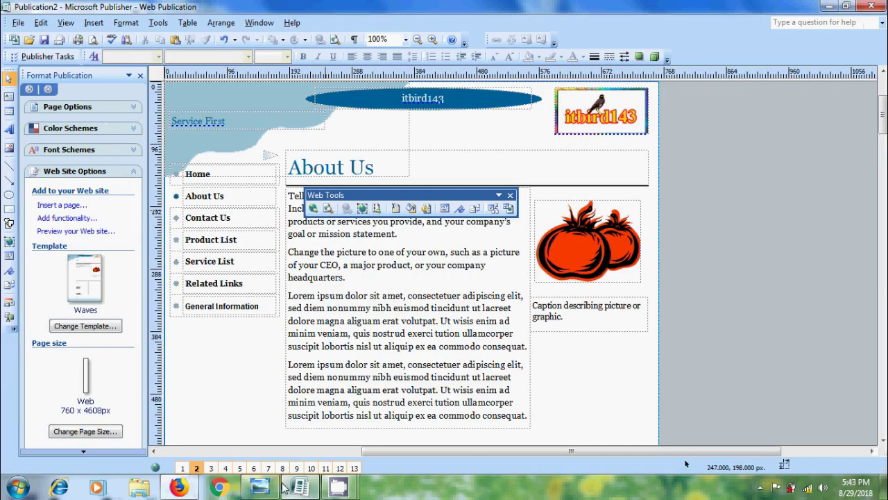
left_click(18, 23)
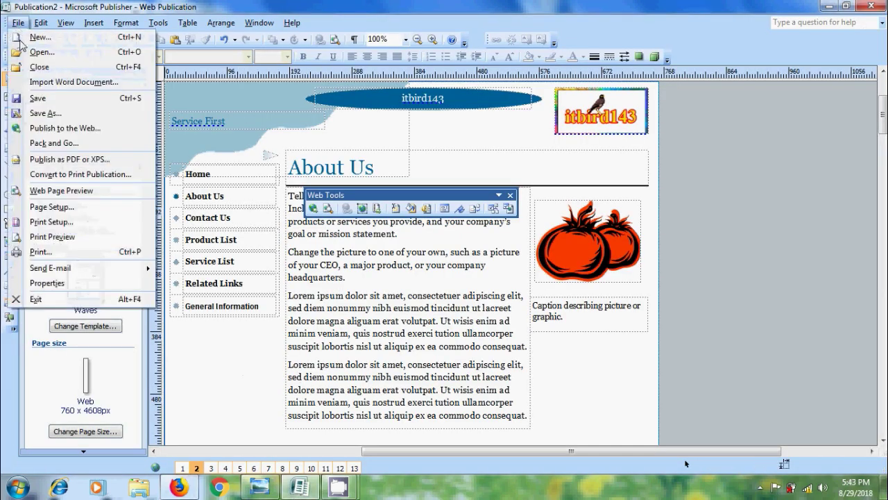
left_click(42, 98)
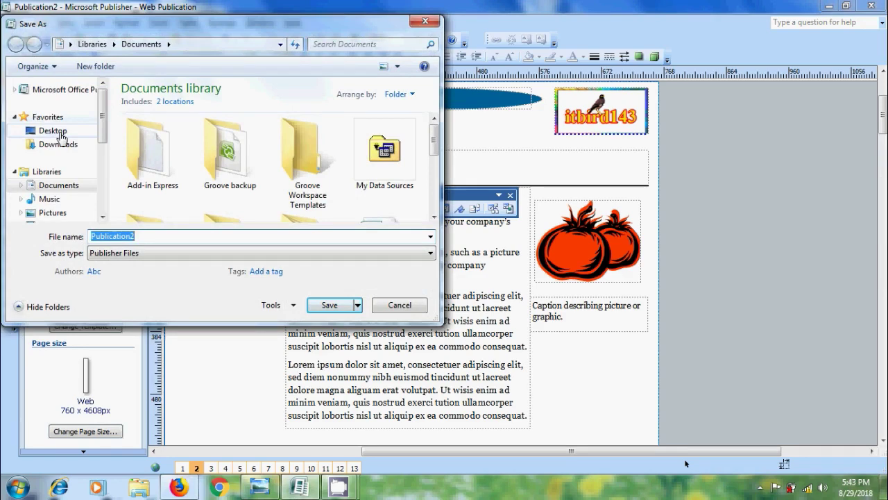
left_click(59, 132)
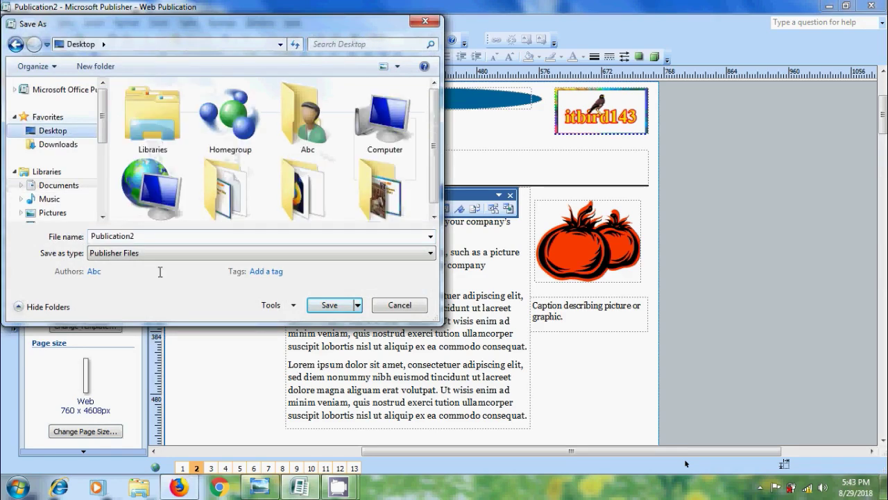
left_click(331, 306)
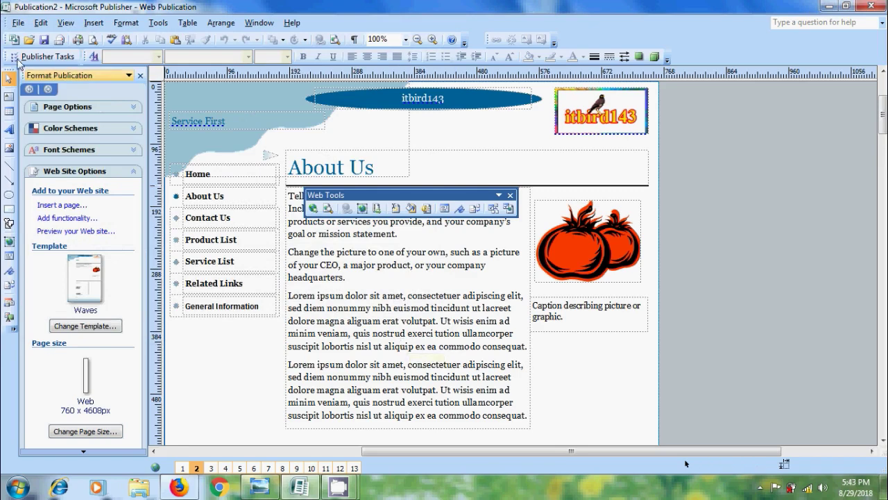
Save a copy of the site on the Desktop as Publication2 in Web Page, Filtered format.
left_click(20, 23)
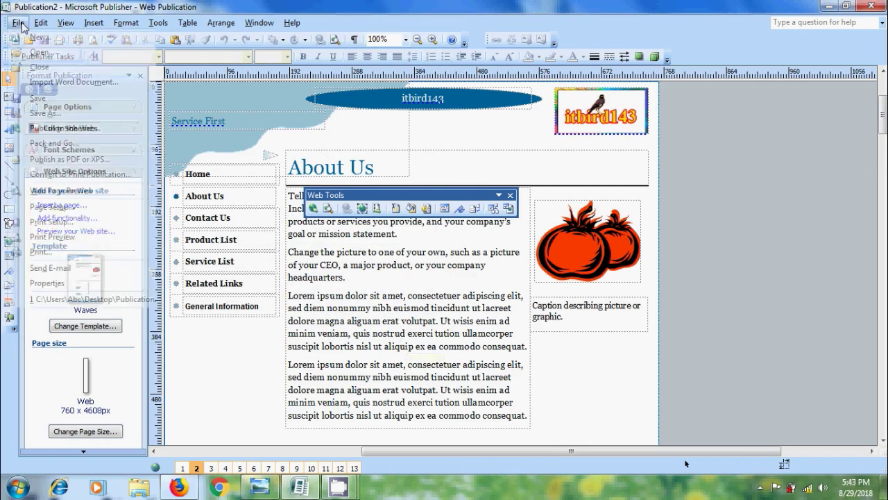
left_click(72, 115)
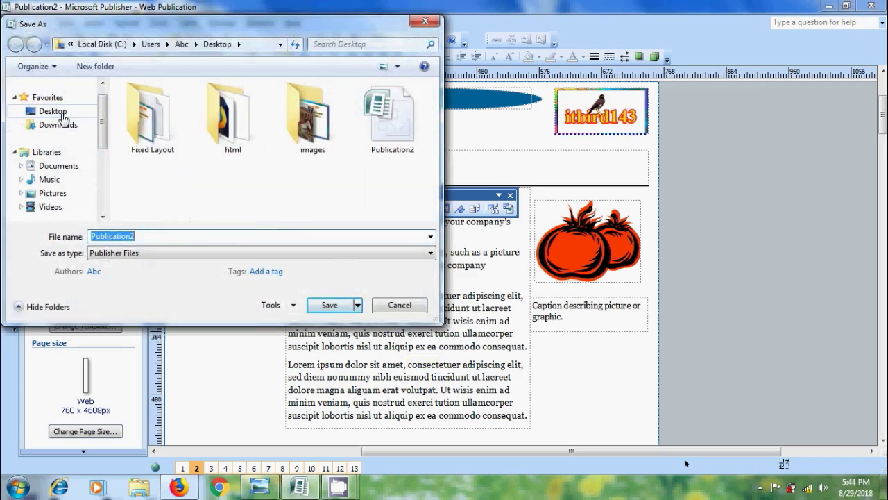
left_click(55, 111)
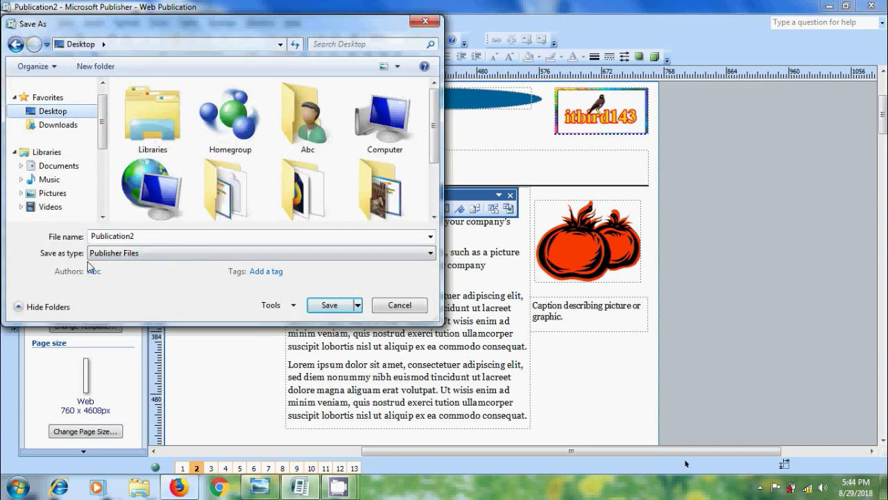
left_click(429, 255)
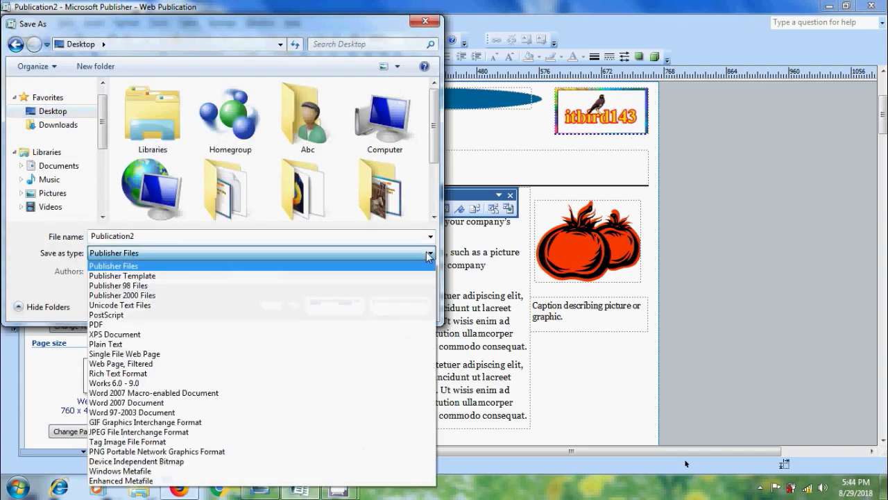
left_click(165, 364)
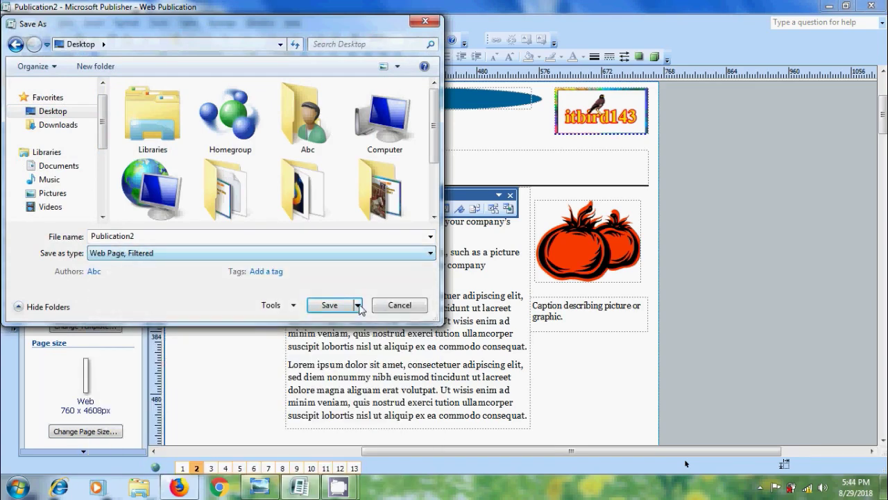
left_click(340, 310)
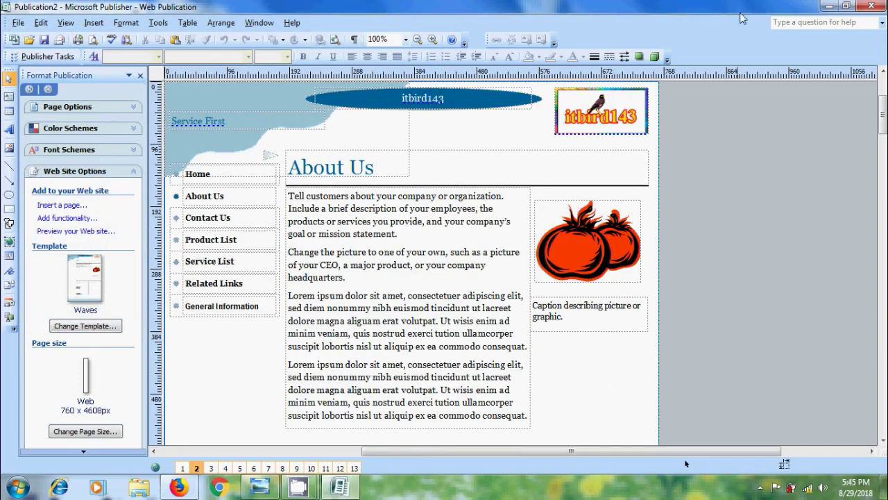
Examine the contents of the Publication2_files folder on the Desktop and close it.
left_click(827, 7)
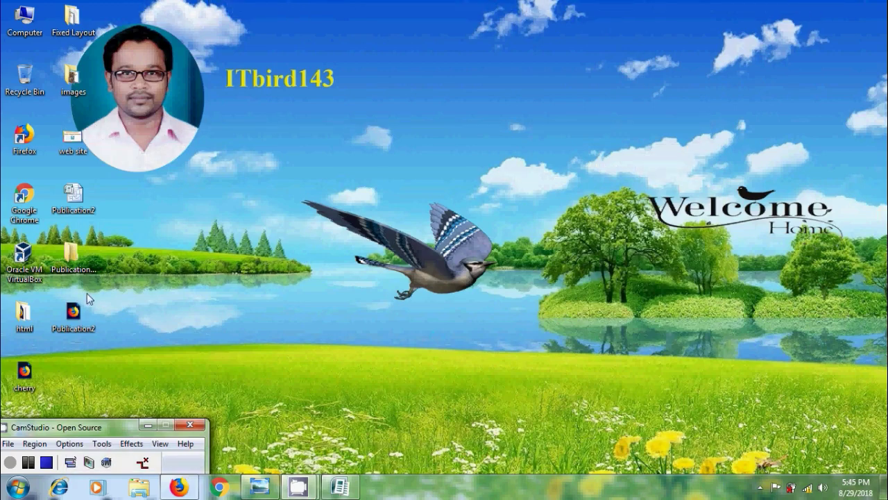
double_click(81, 258)
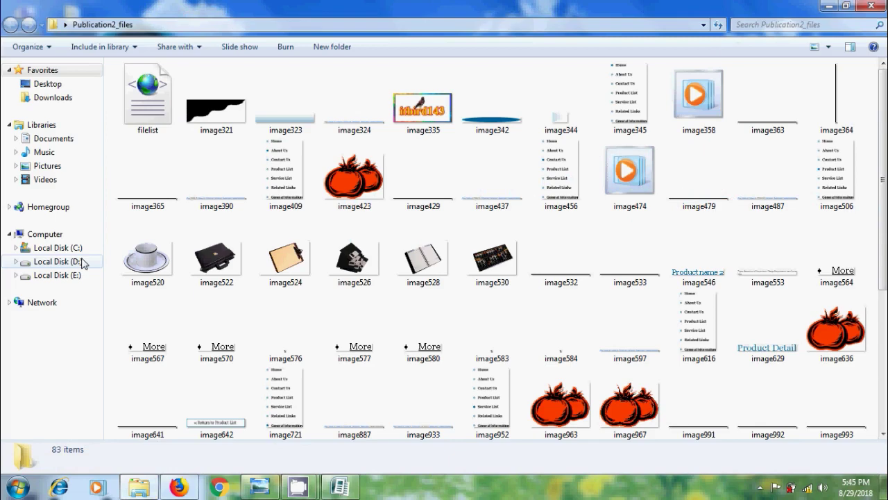
left_click(871, 6)
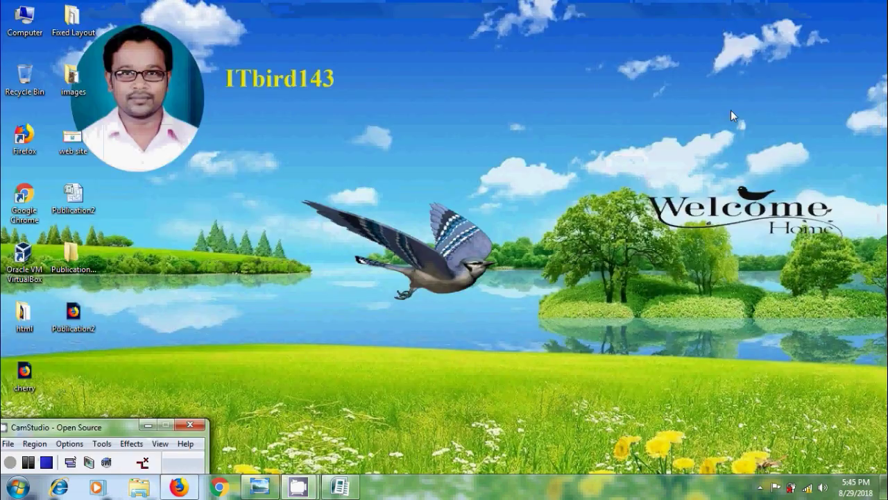
left_click(179, 486)
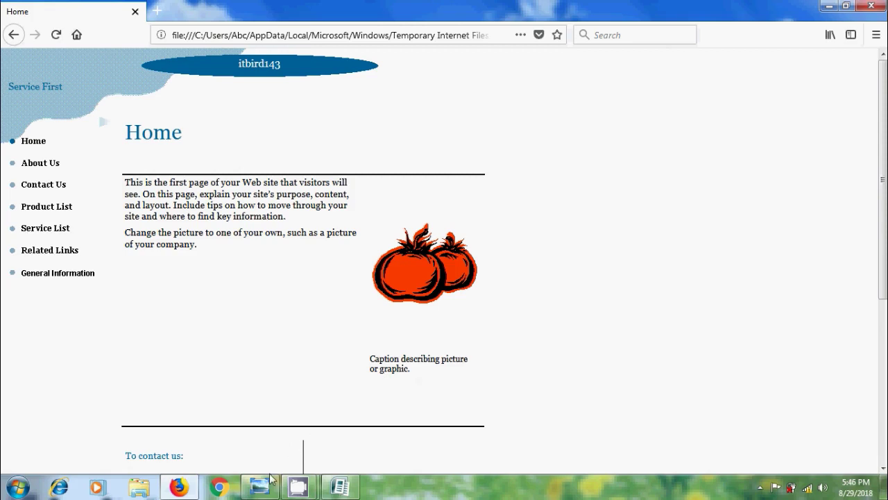
left_click(299, 486)
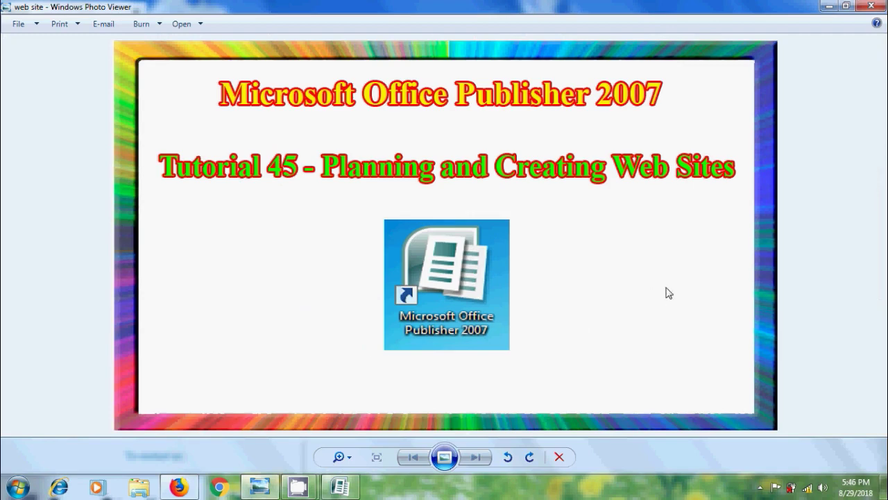
left_click(830, 7)
left_click(829, 6)
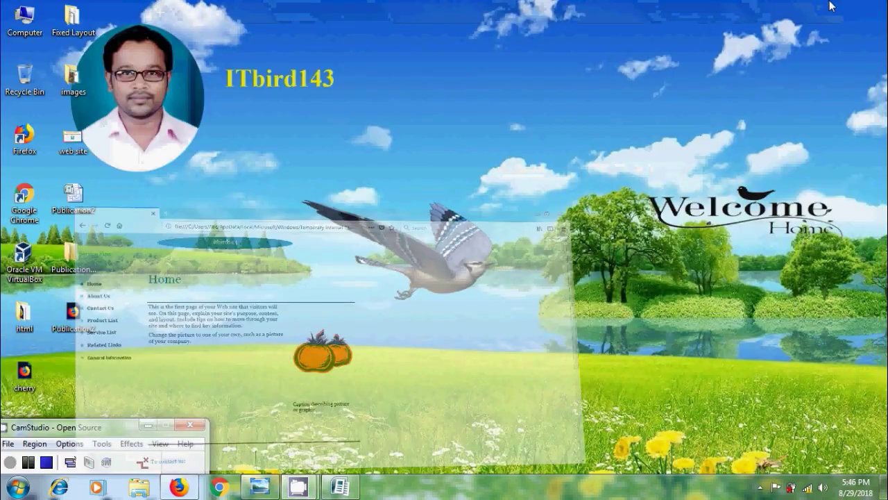